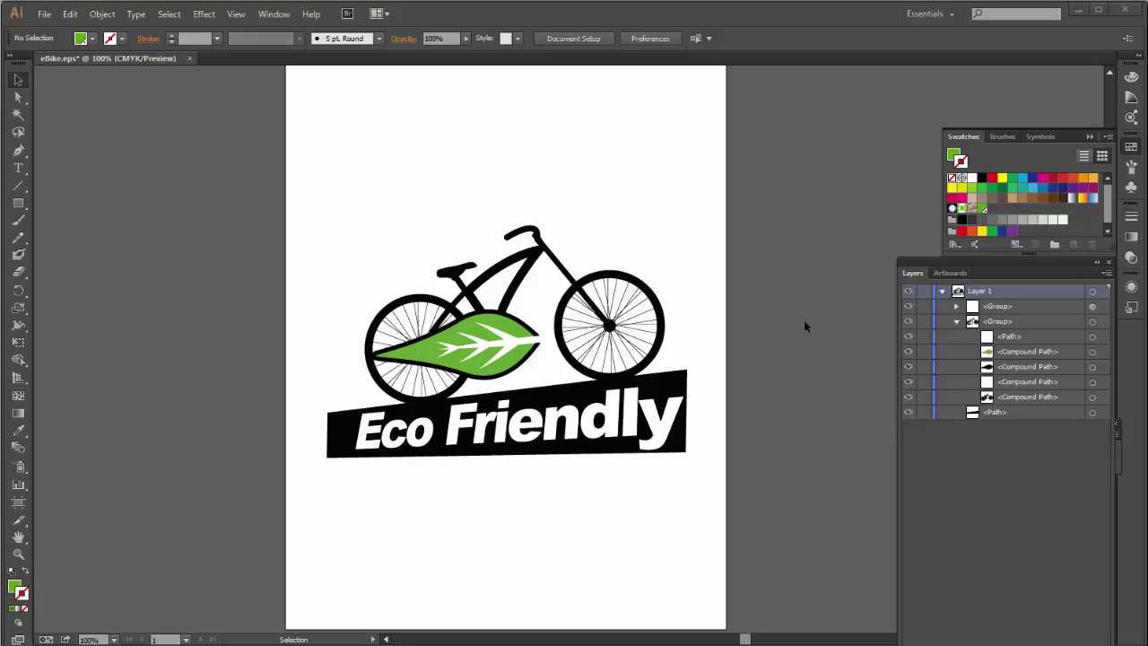
Check the Lab values of the leaf's PANTONE 369 C swatch in Illustrator, then switch to RasterLink6.
left_click(1093, 352)
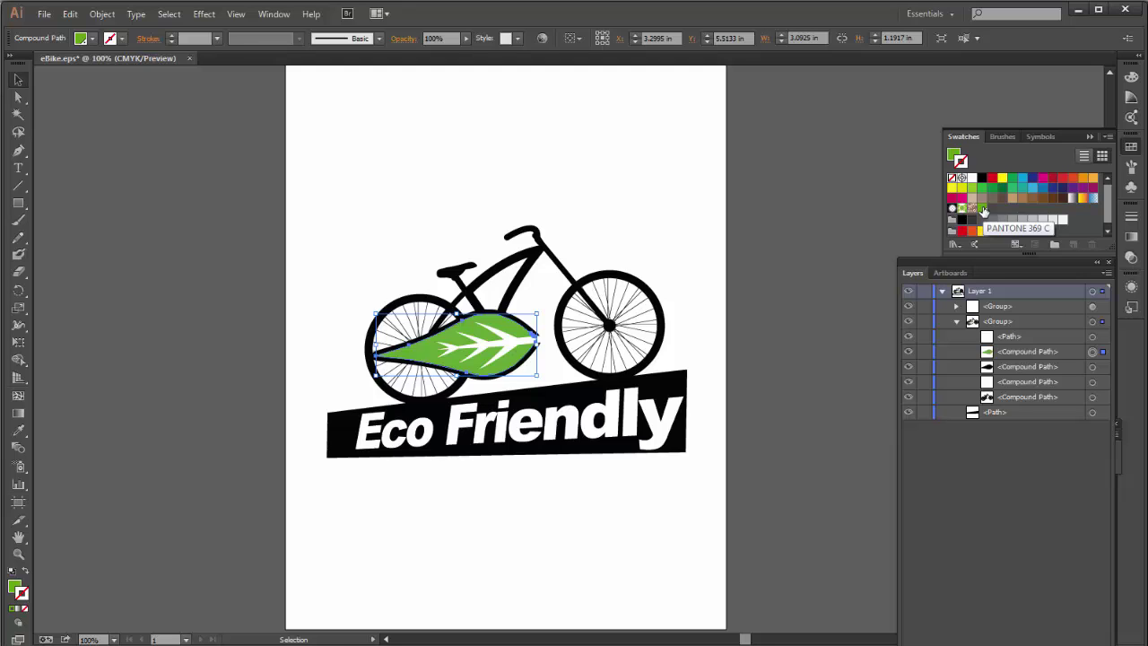
double_click(984, 210)
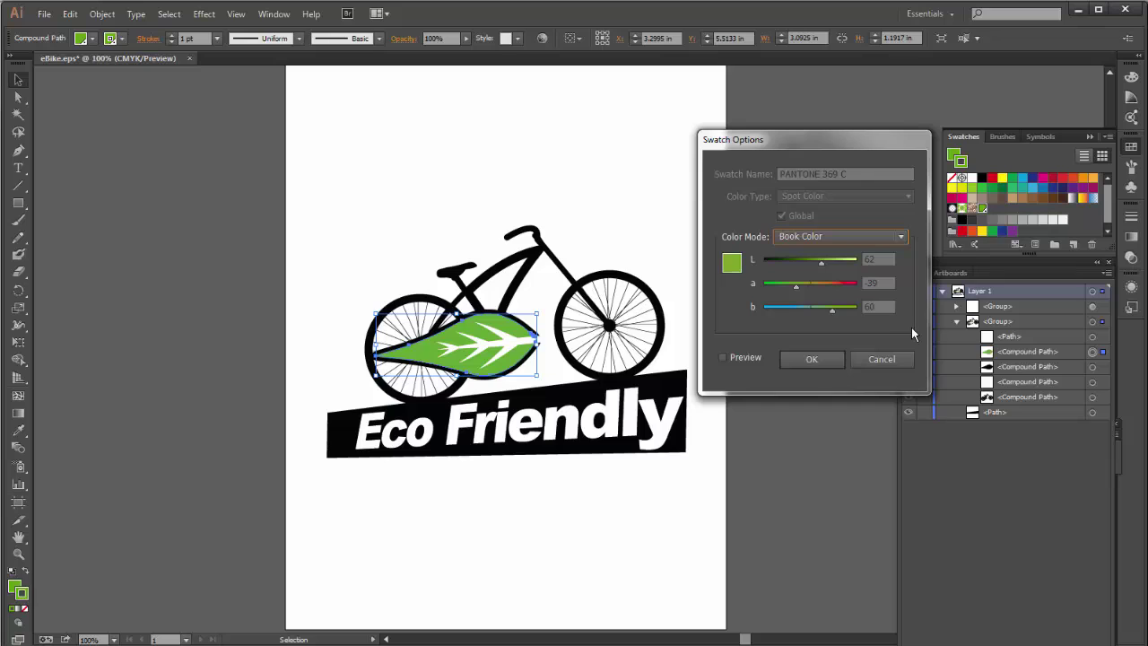
left_click(815, 357)
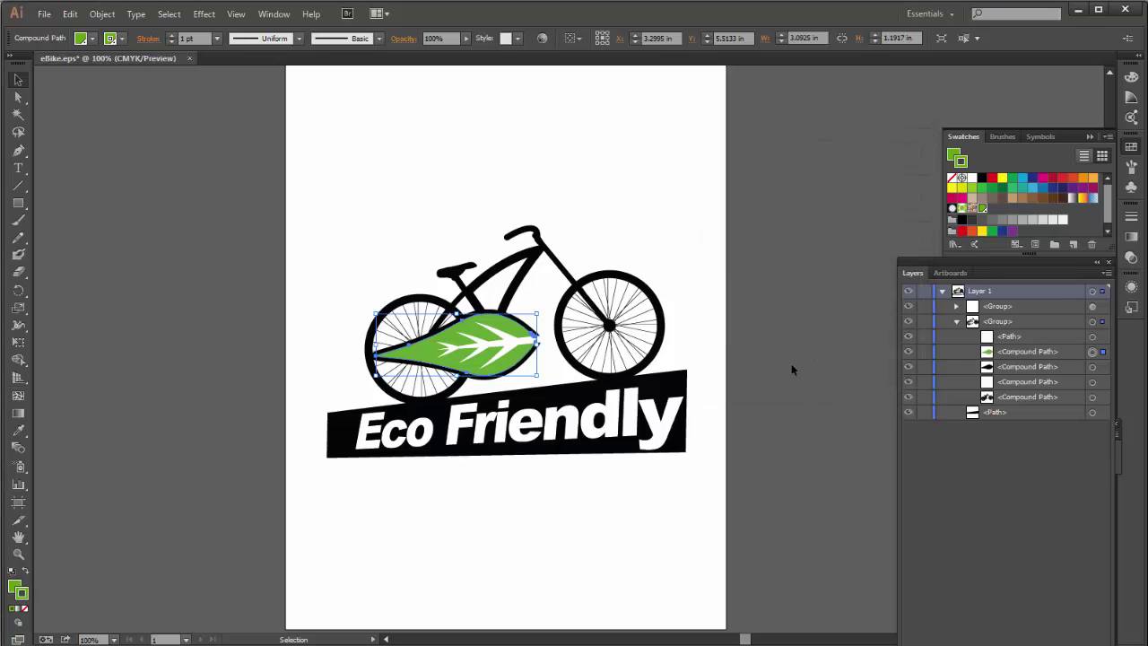
key("alt+Tab")
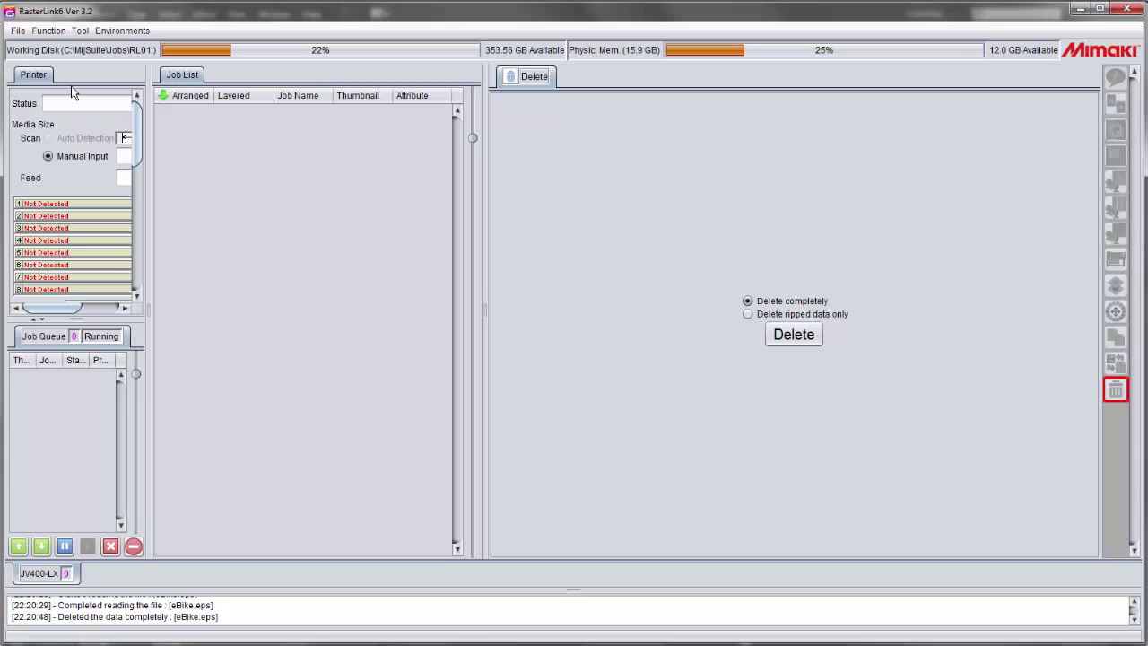
Open eBike.eps as a new print job and select it in the Job List.
left_click(18, 30)
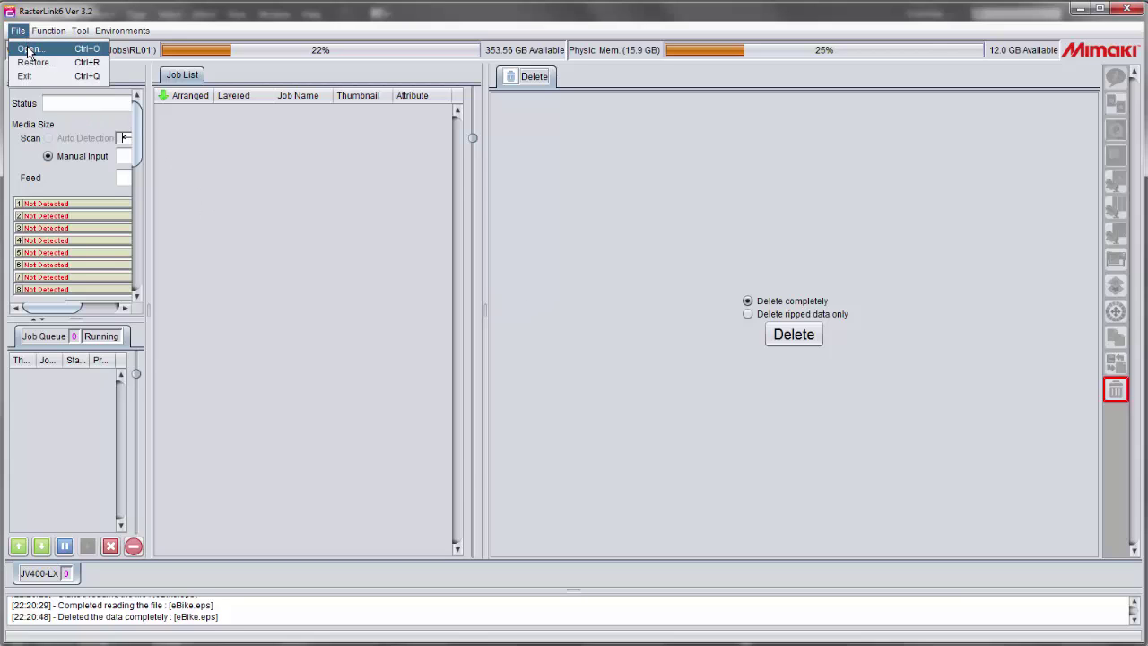
left_click(29, 50)
left_click(413, 252)
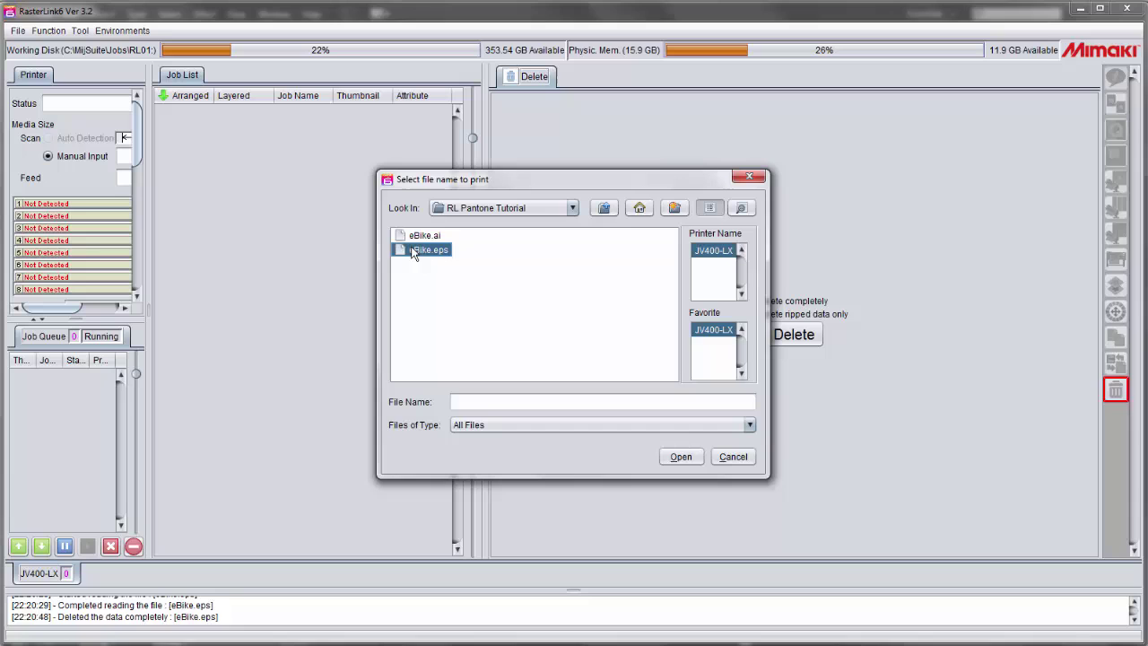
left_click(687, 459)
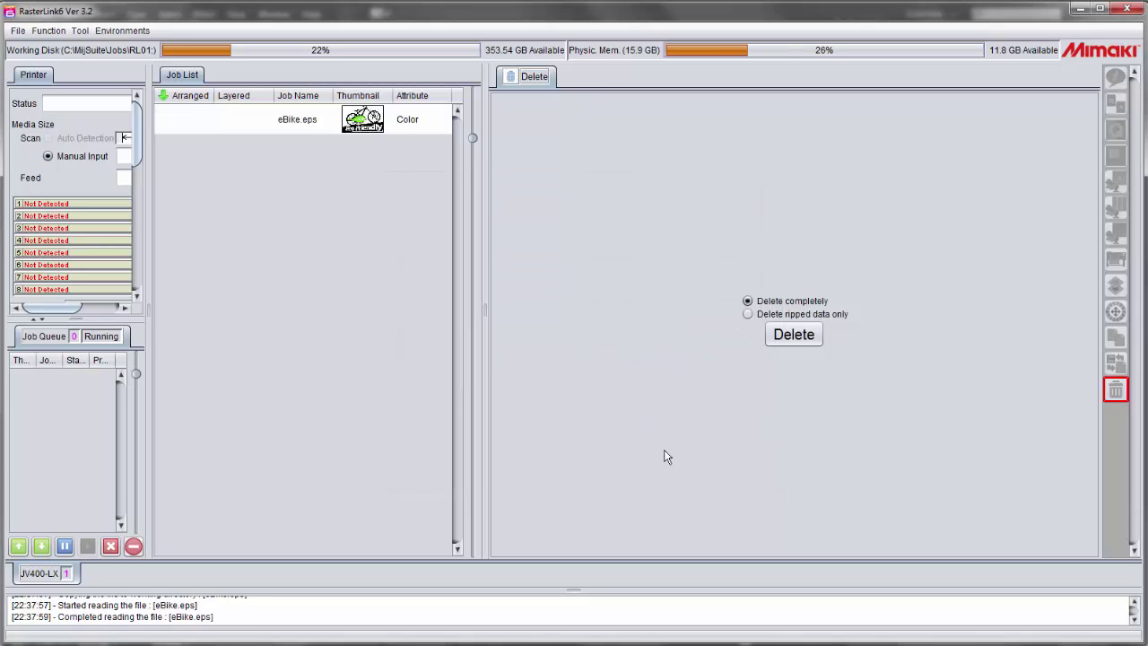
left_click(295, 120)
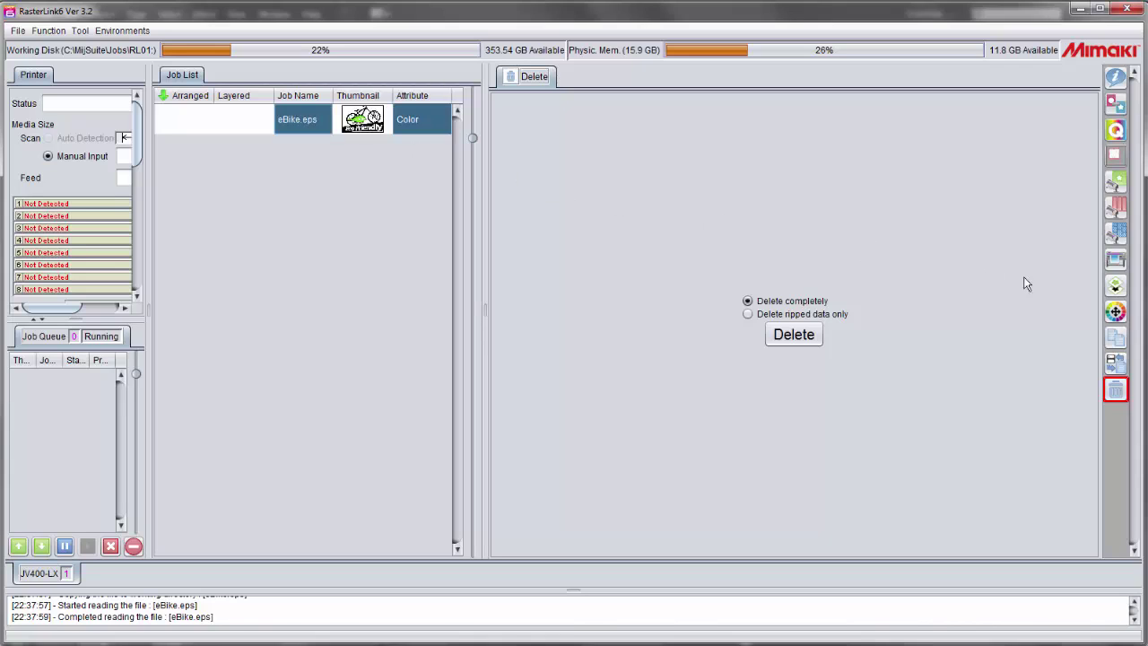
Show Color Replacement for eBike.eps and view the PANTONE 369 C spot color's CMYK input.
left_click(1115, 312)
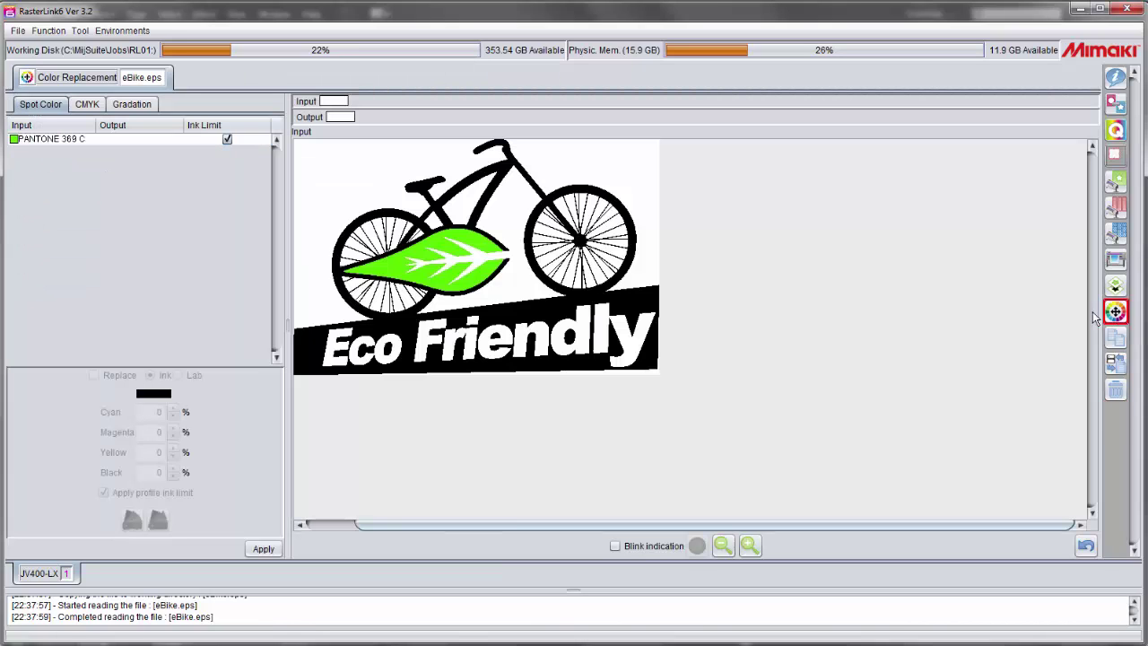
left_click(72, 143)
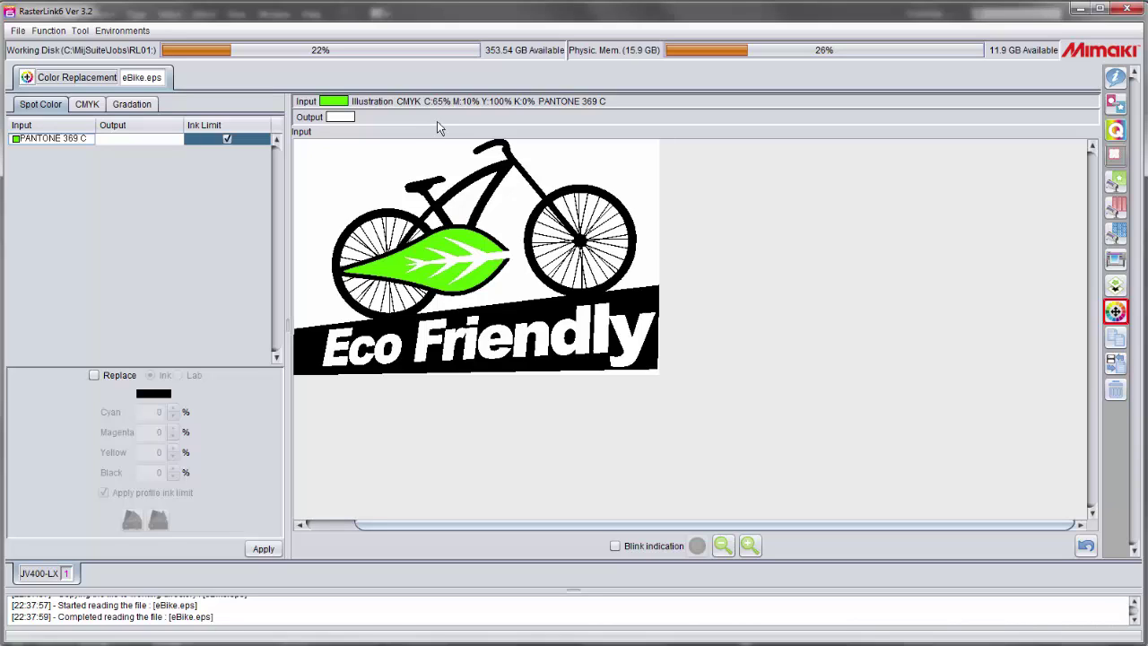
Add an enabled 'Spot Color : Lab' color collection named 'Pantone' in Color Collection.
left_click(80, 32)
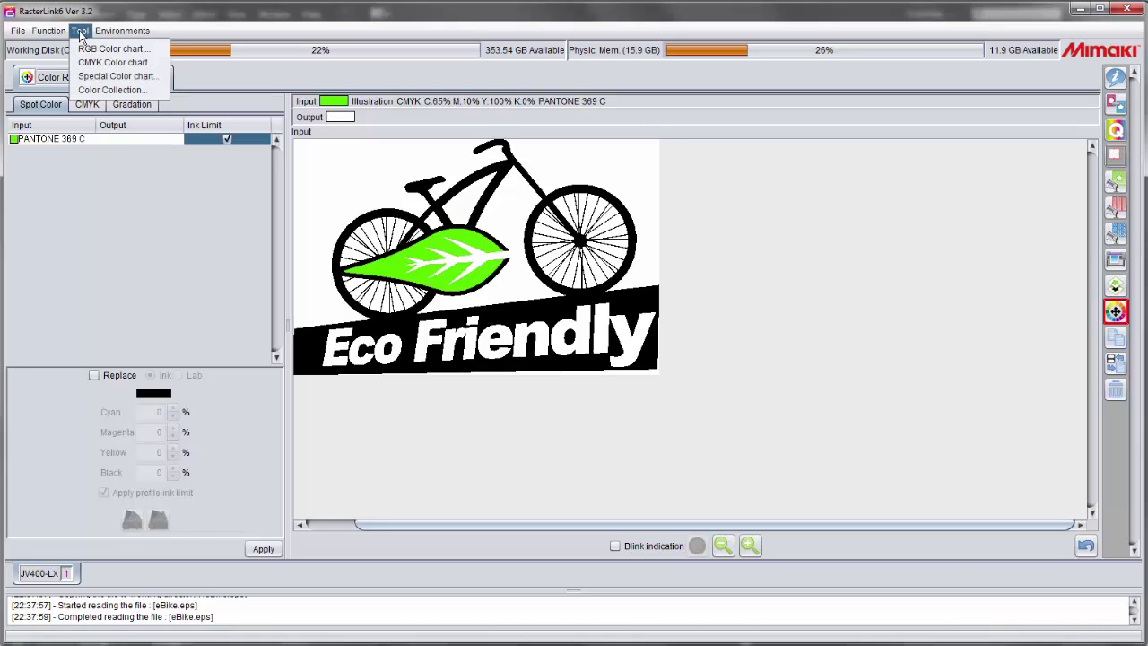
left_click(103, 91)
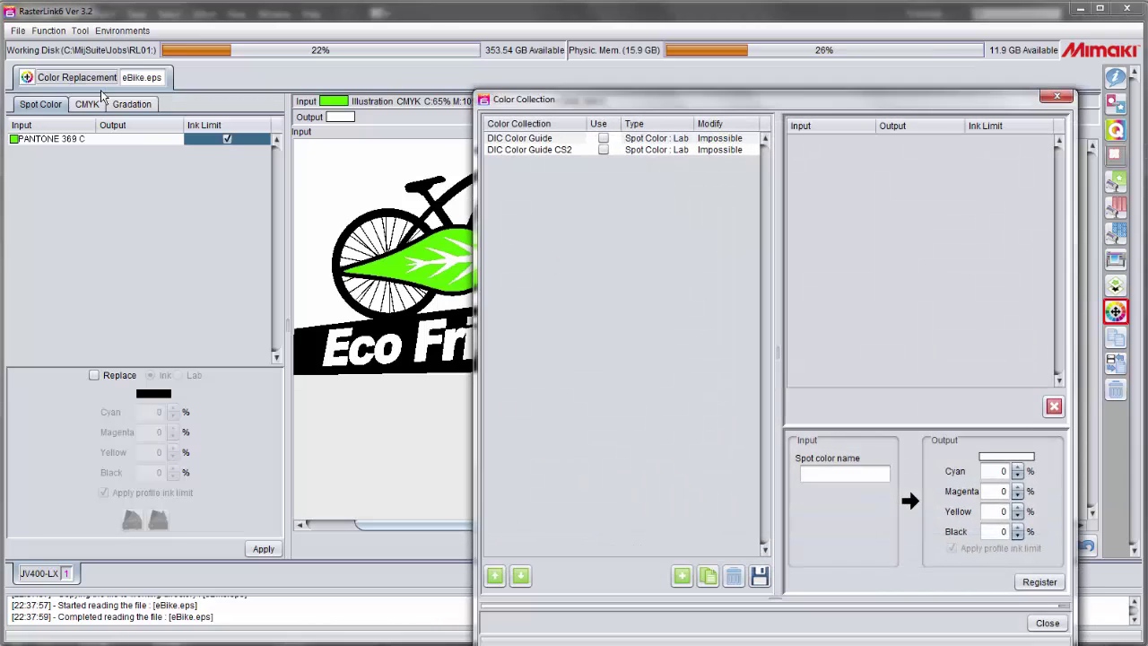
left_click_drag(741, 103, 718, 75)
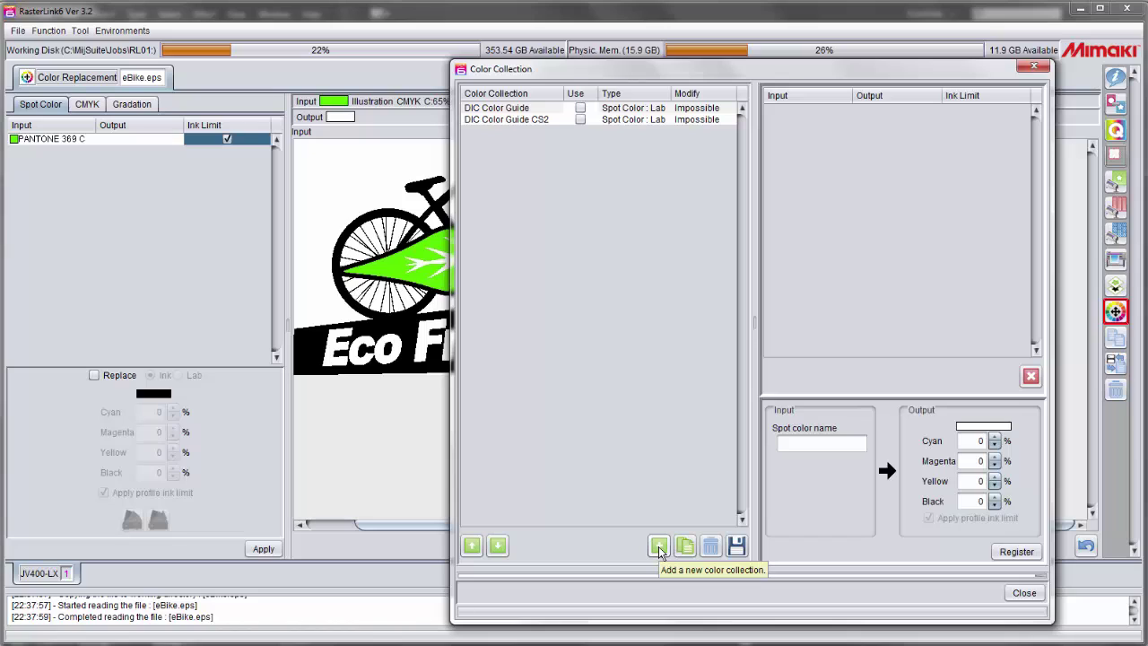
left_click(659, 547)
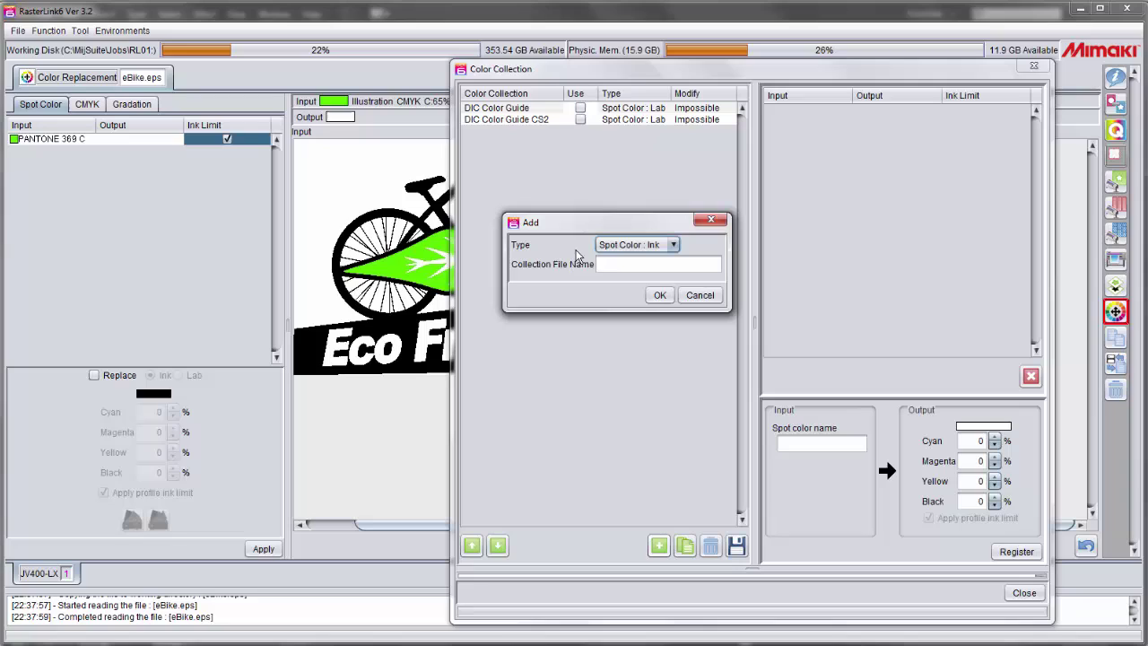
left_click(673, 246)
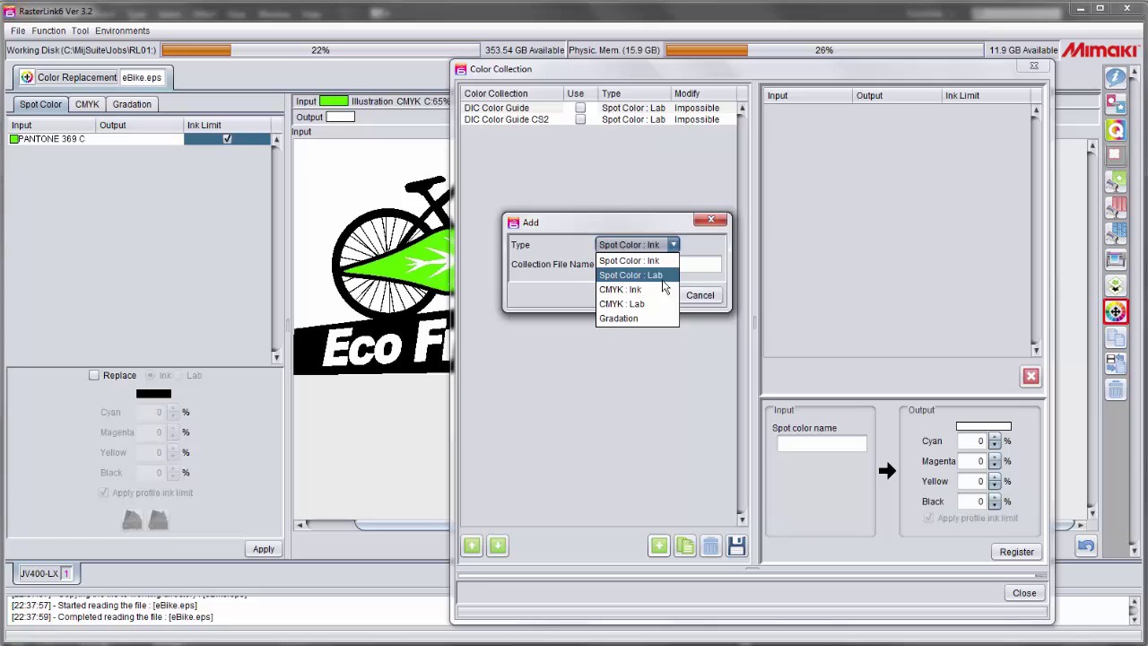
left_click(663, 279)
left_click(637, 267)
type("Pa")
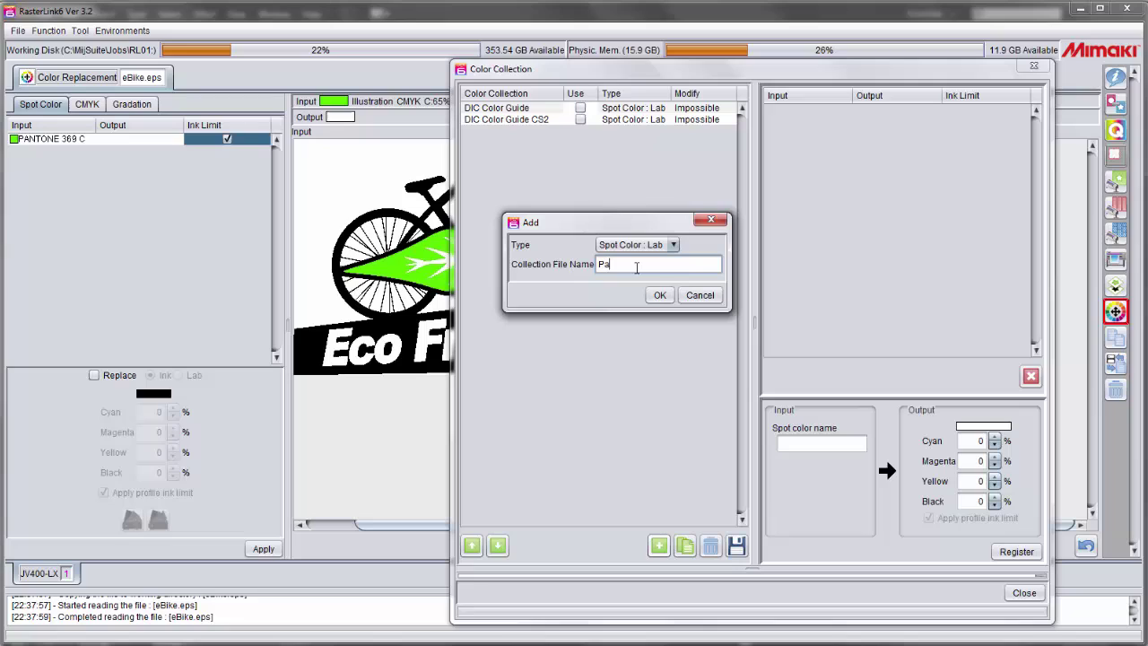
type("ntone")
left_click(659, 296)
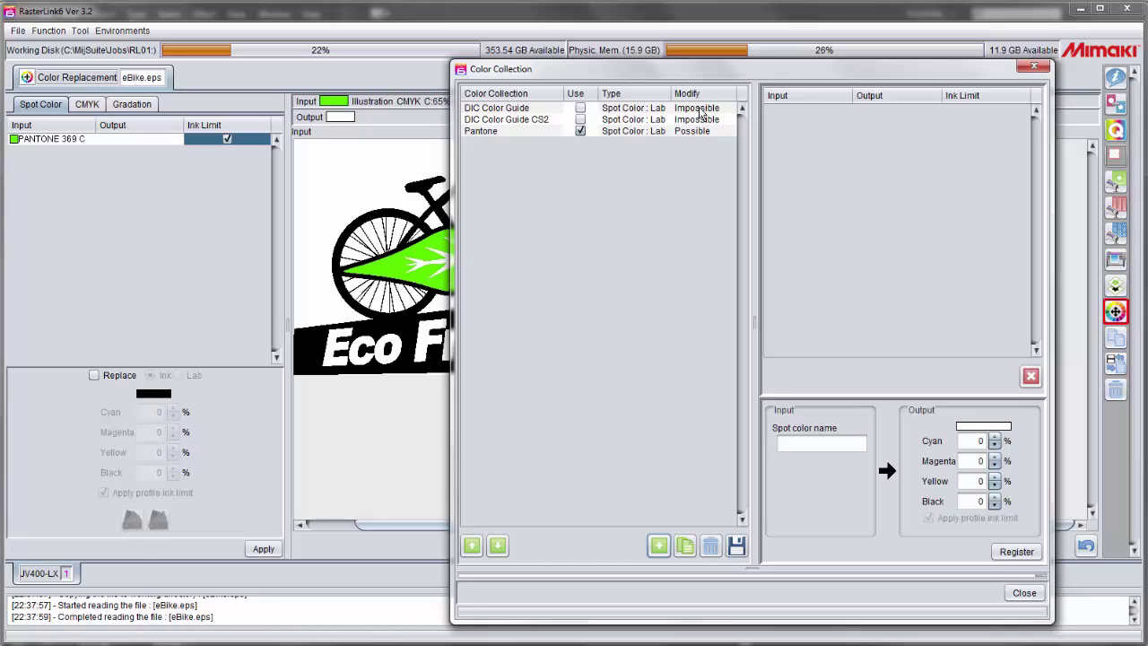
Select the Pantone collection and enter 'PANTONE 369 C' as the spot color name.
left_click(703, 109)
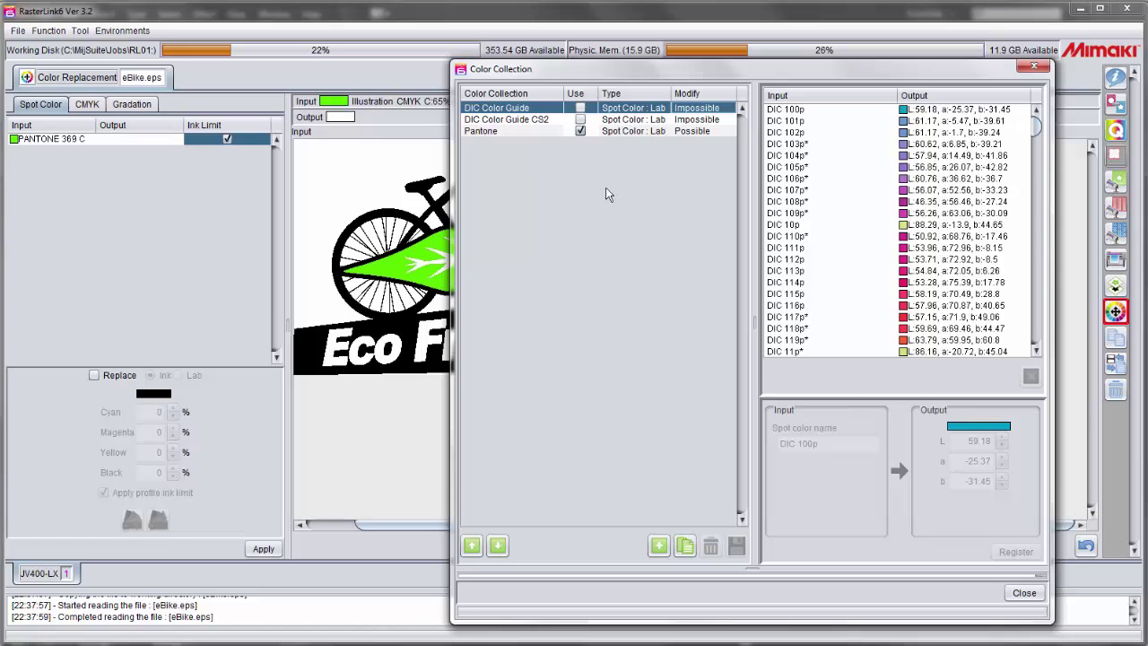
left_click(698, 132)
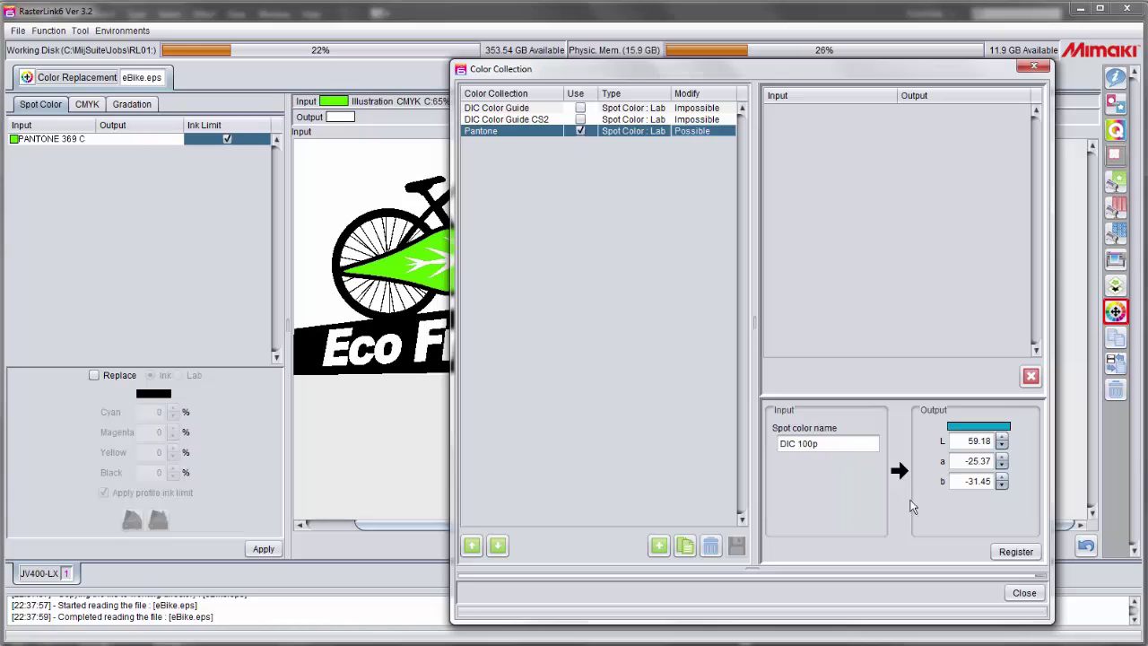
left_click_drag(835, 443, 777, 443)
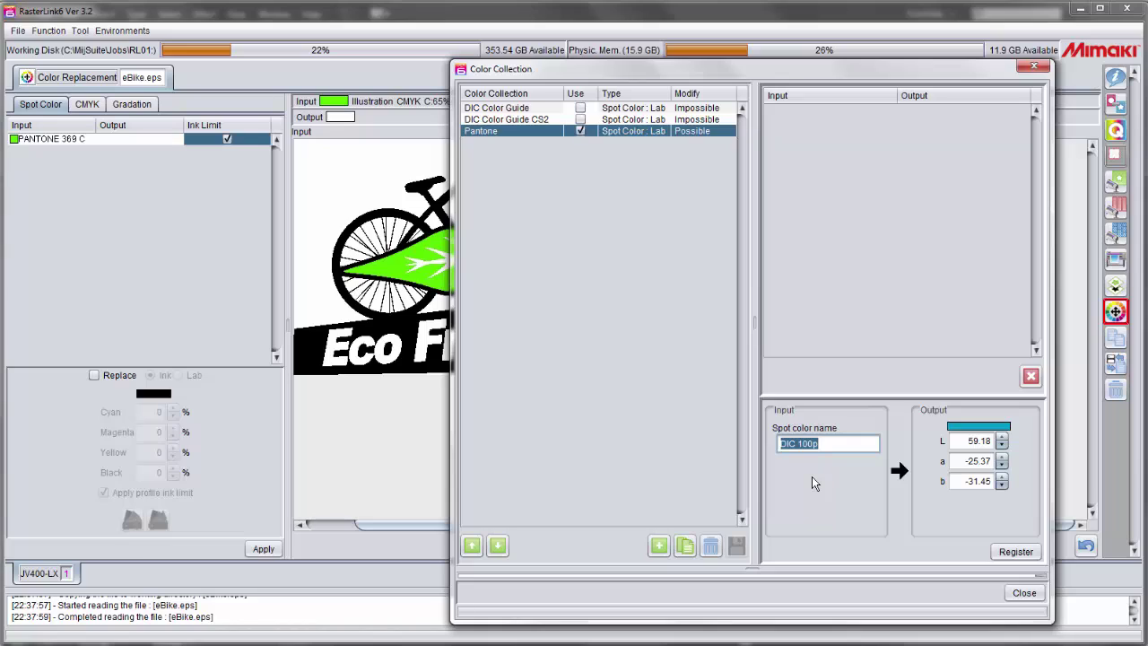
type("PANTONE 369 C")
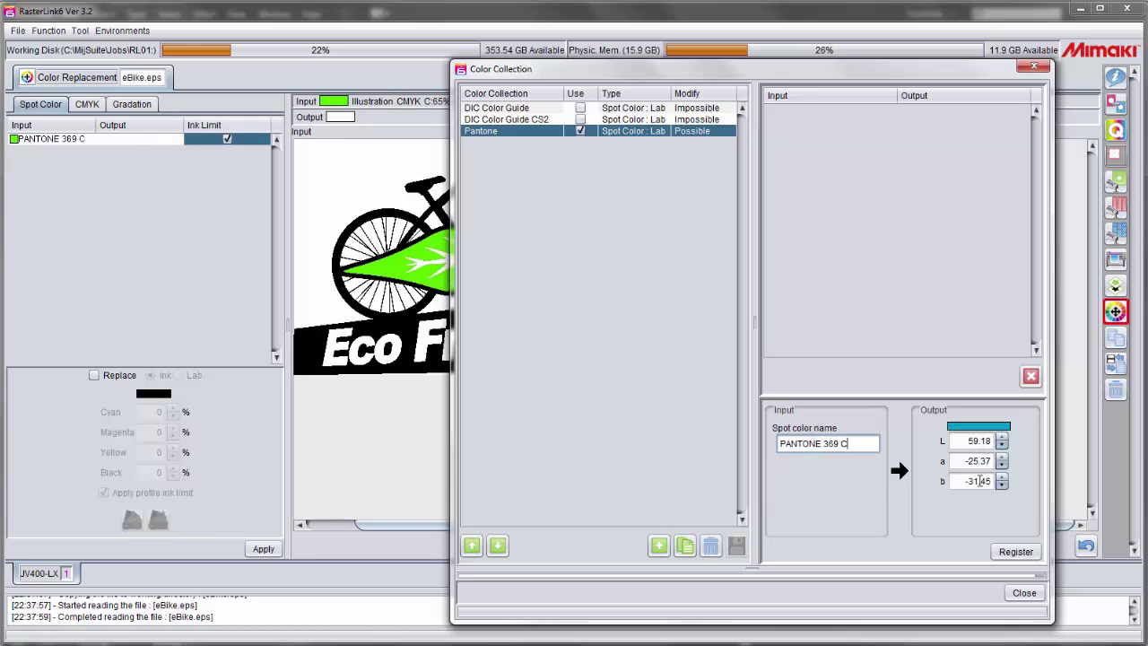
Set the Lab output to L 69, a -39, b 60 and register the color.
left_click_drag(967, 441, 1008, 441)
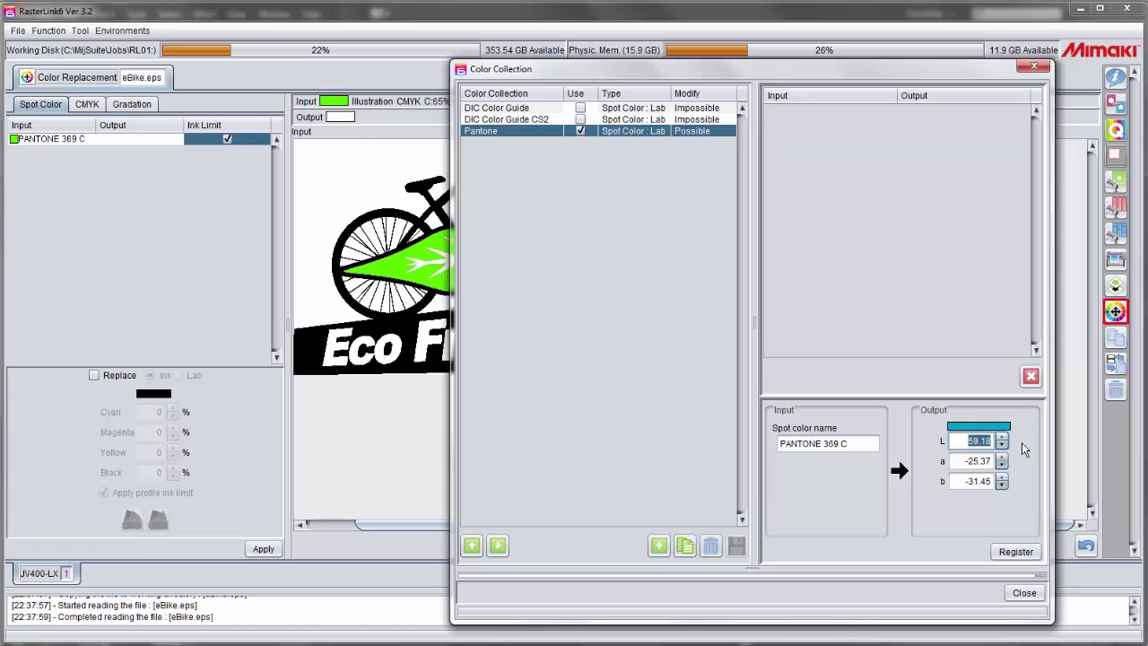
type("69")
key("Tab")
key("BackSpace")
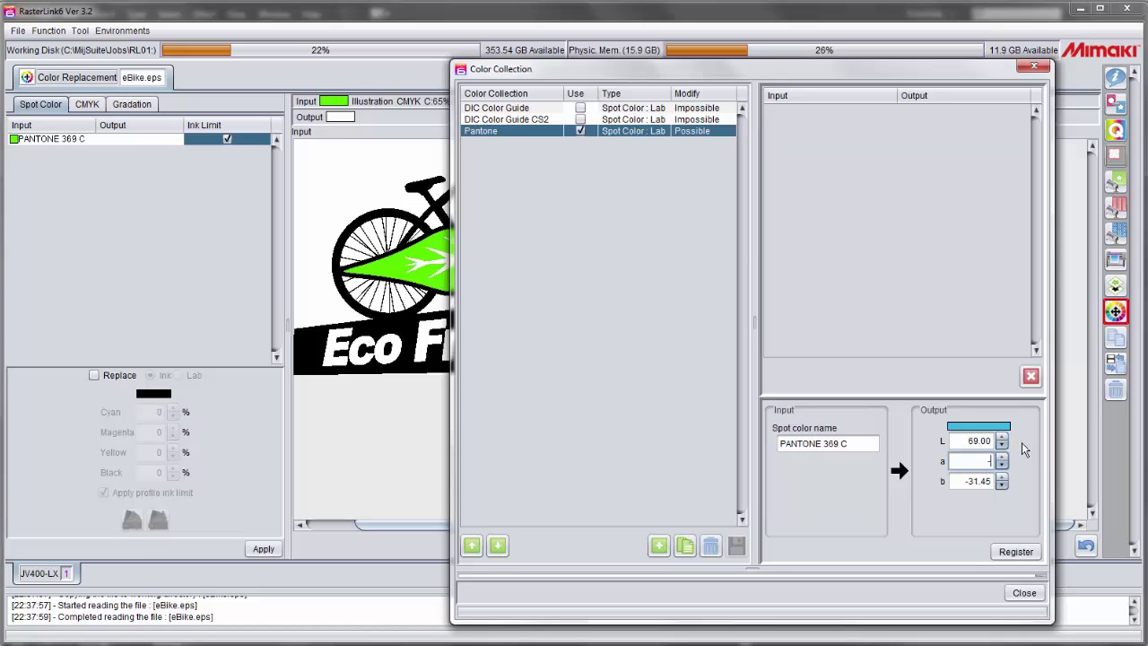
type("-39")
key("Tab")
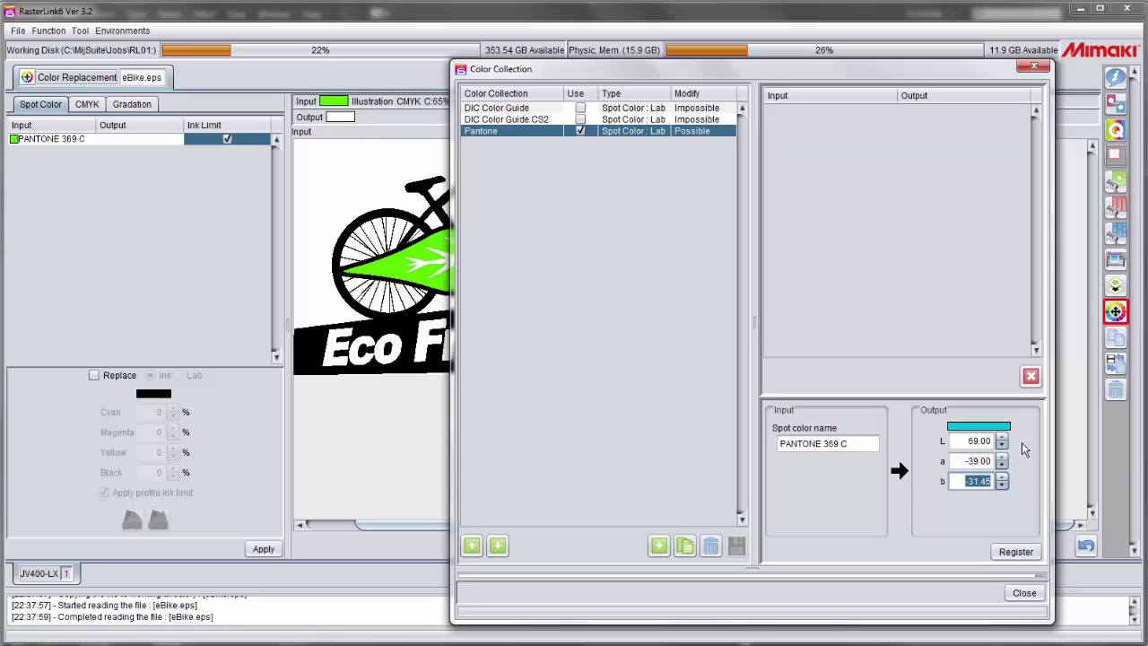
type("60")
key("Tab")
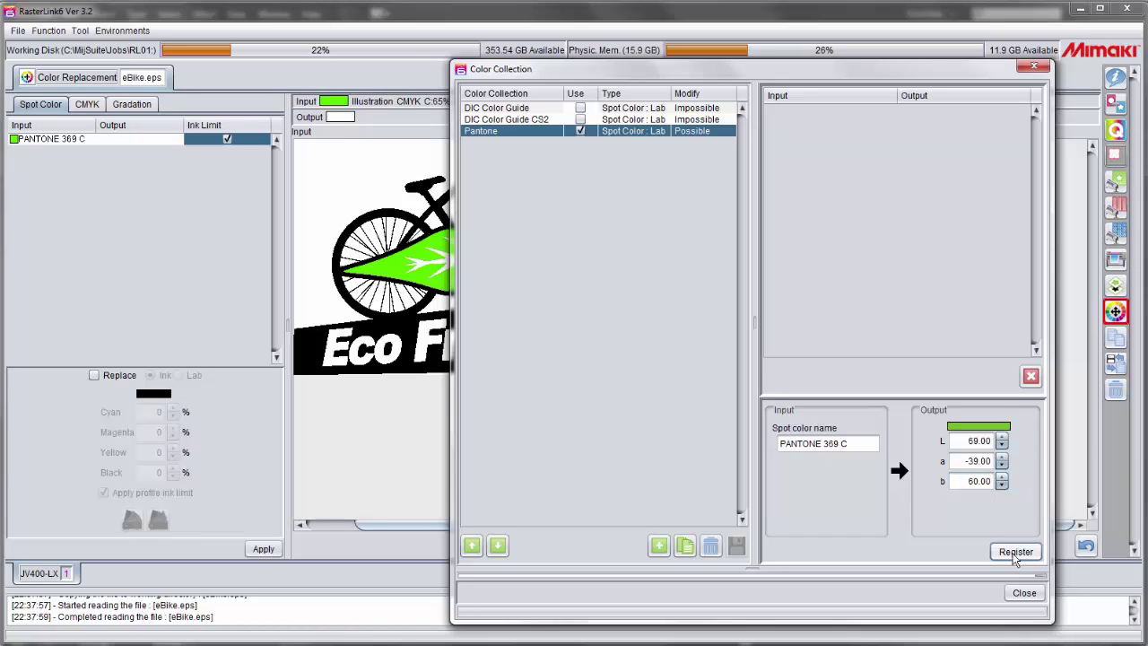
left_click(1017, 552)
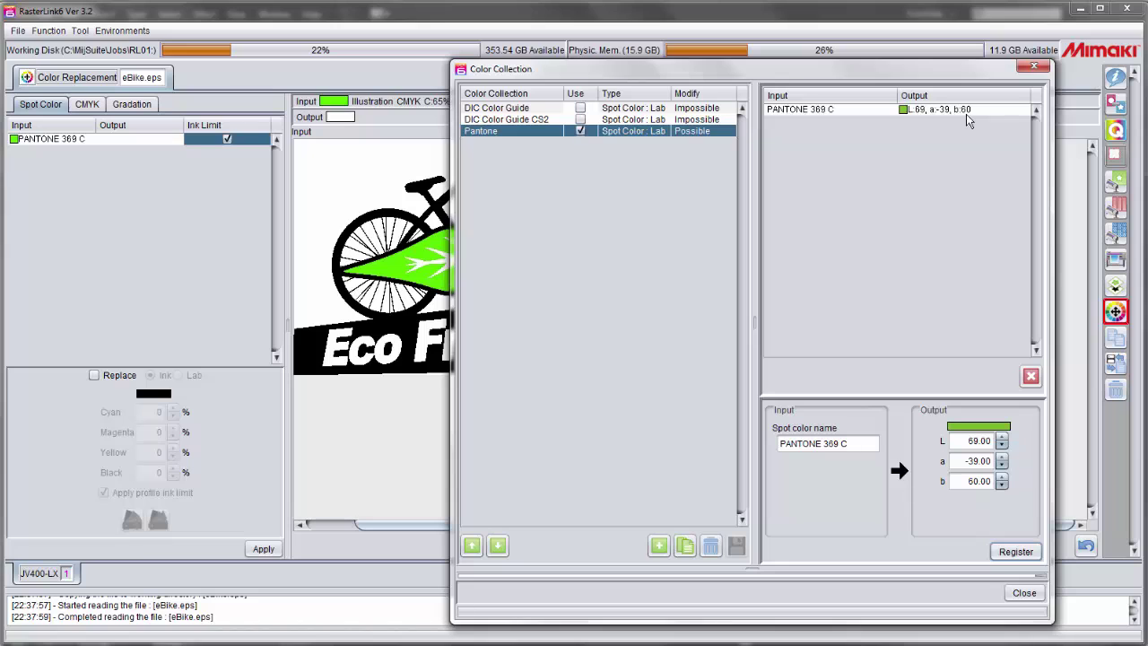
Close Color Collection and return to RasterLink6's Color Replacement view for eBike.eps.
left_click(1026, 594)
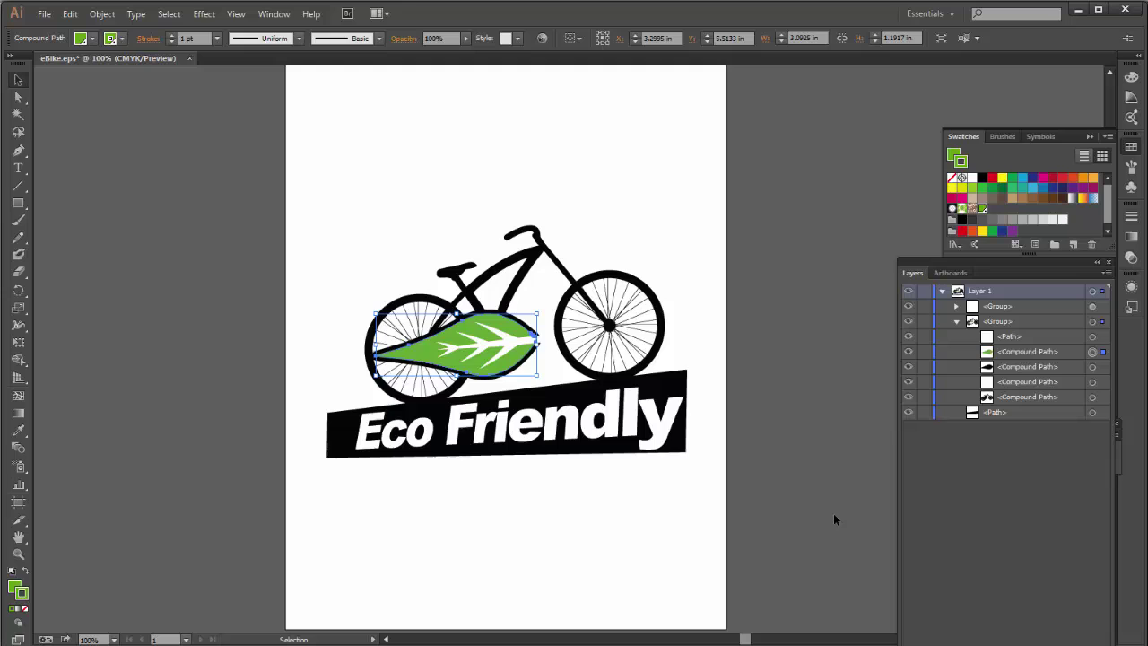
key("alt+Tab")
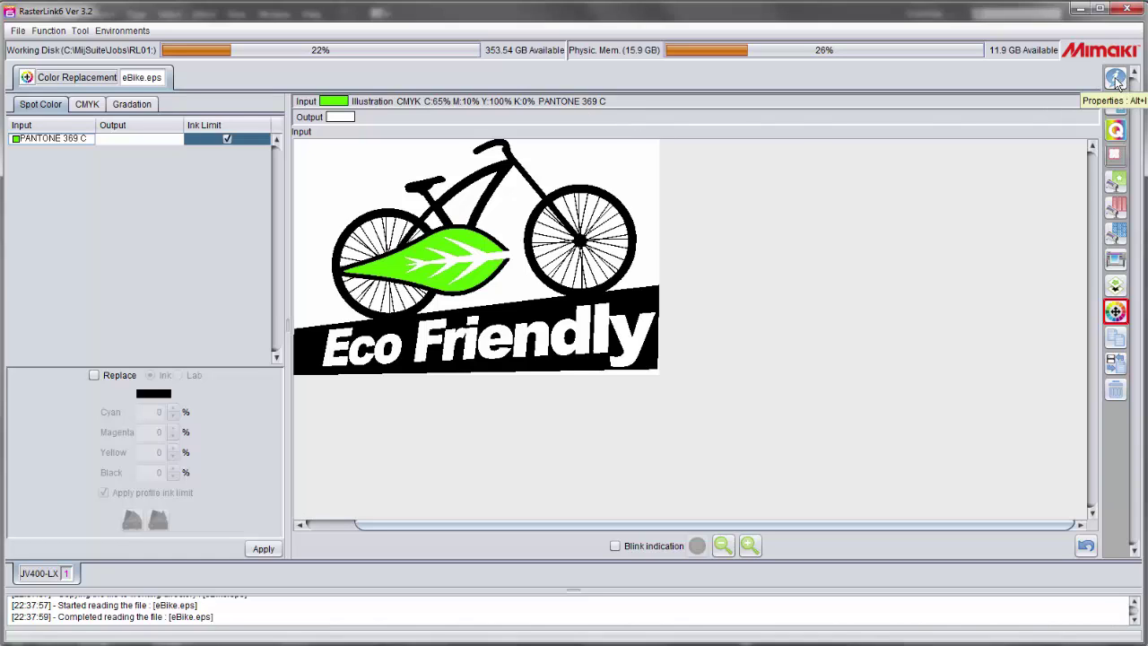
Delete all data of the eBike.eps job from the job list.
left_click(1116, 79)
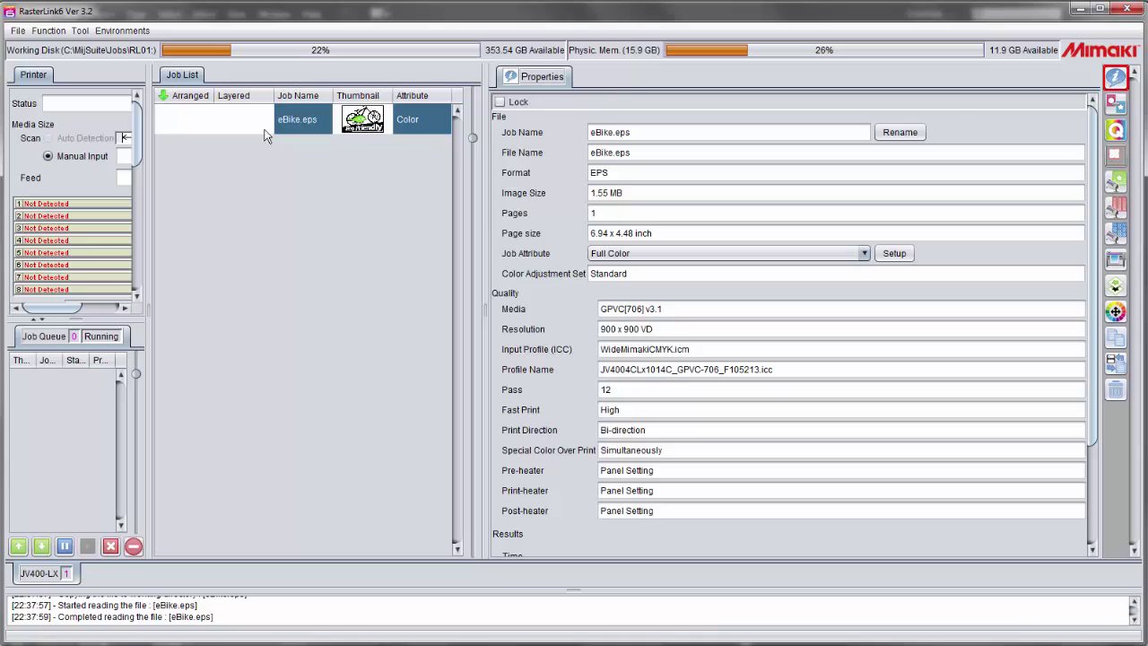
right_click(249, 126)
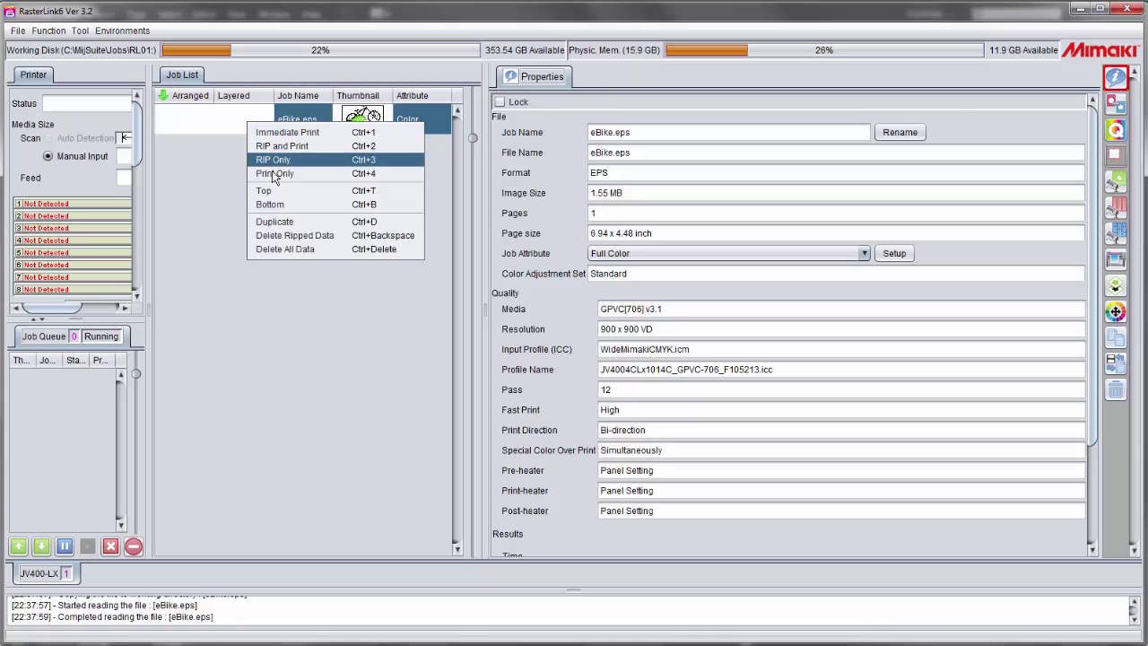
left_click(313, 251)
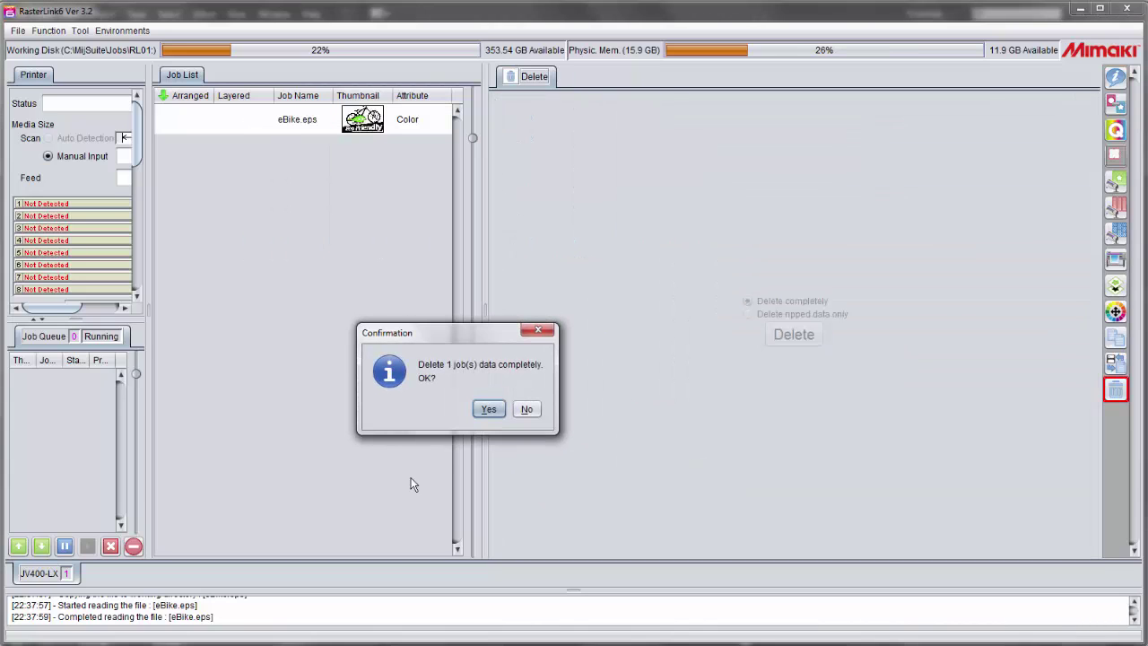
left_click(489, 409)
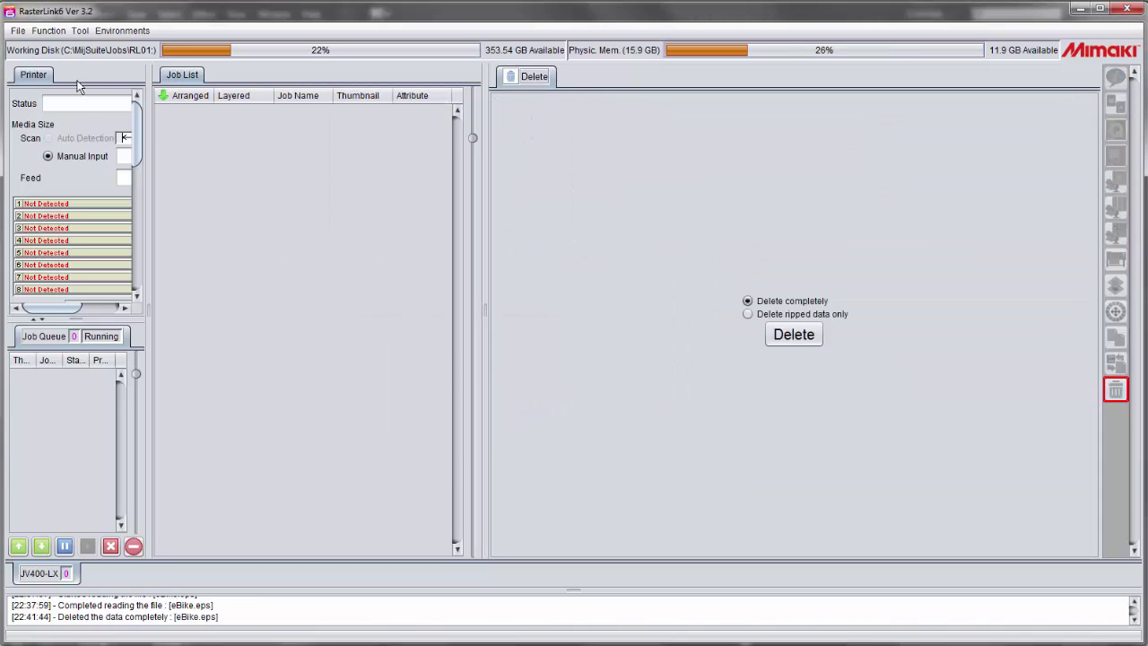
Reload eBike.eps as a fresh print job.
left_click(20, 33)
left_click(29, 49)
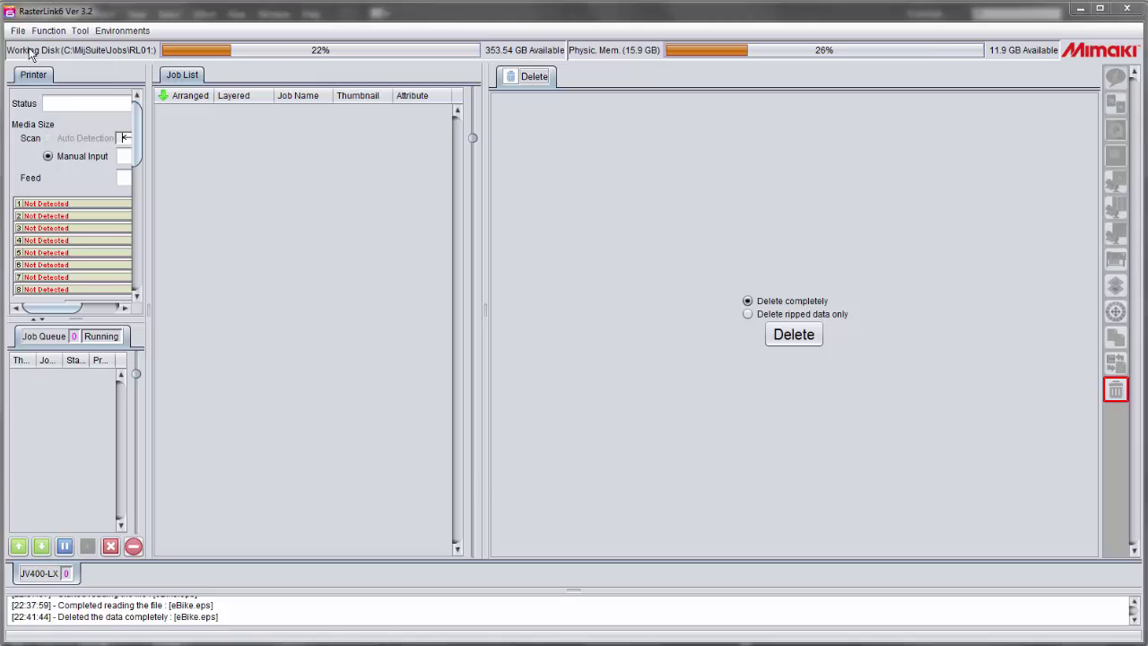
left_click(420, 254)
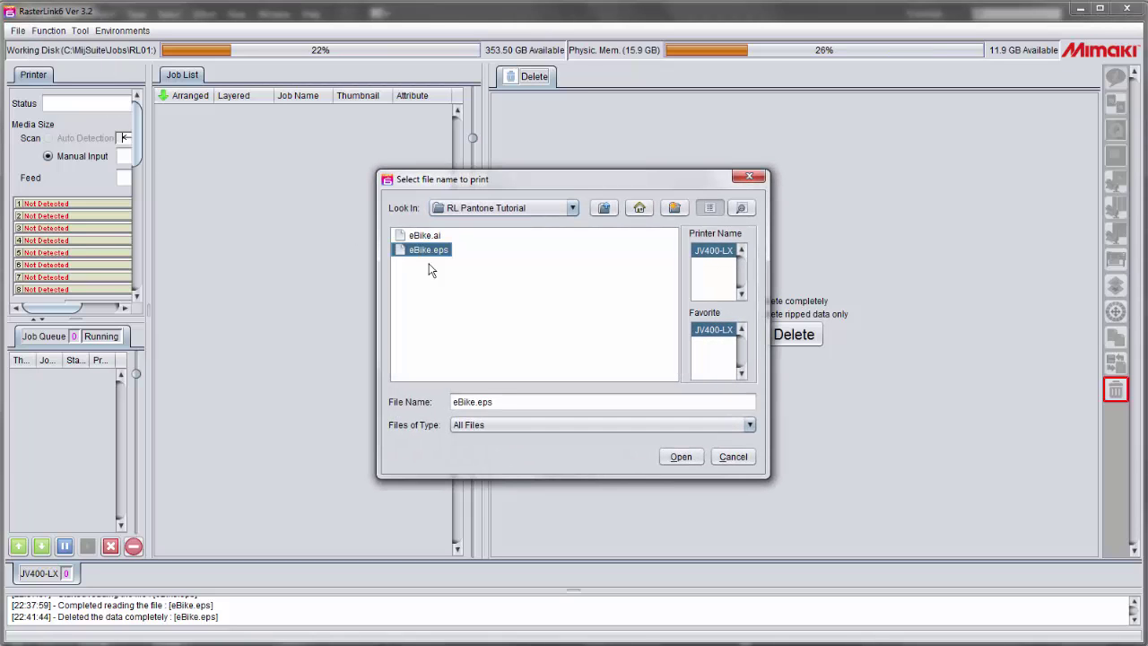
left_click(682, 457)
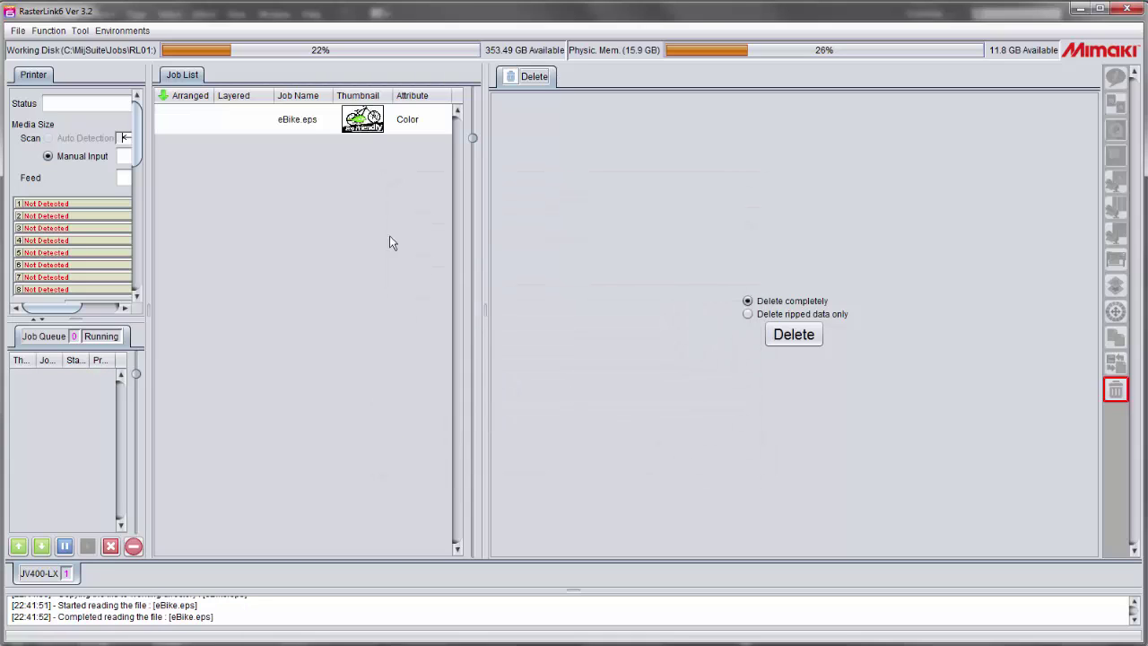
Verify the reloaded eBike.eps job maps PANTONE 369 C to Lab L 69, a -39, b 60.
left_click(297, 120)
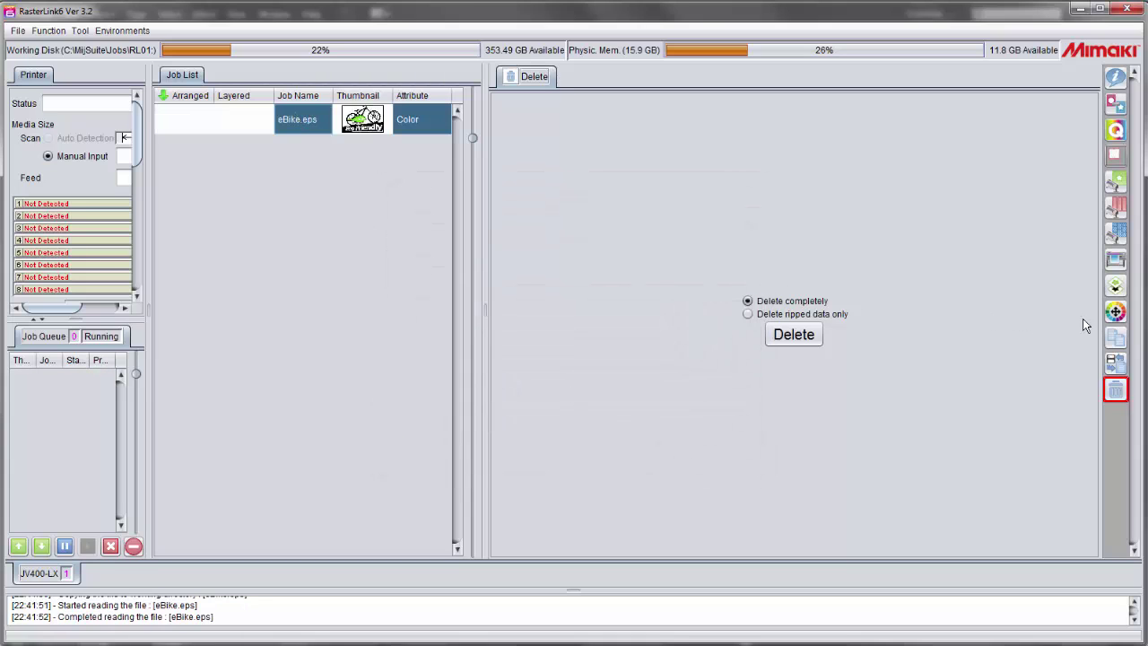
left_click(1115, 312)
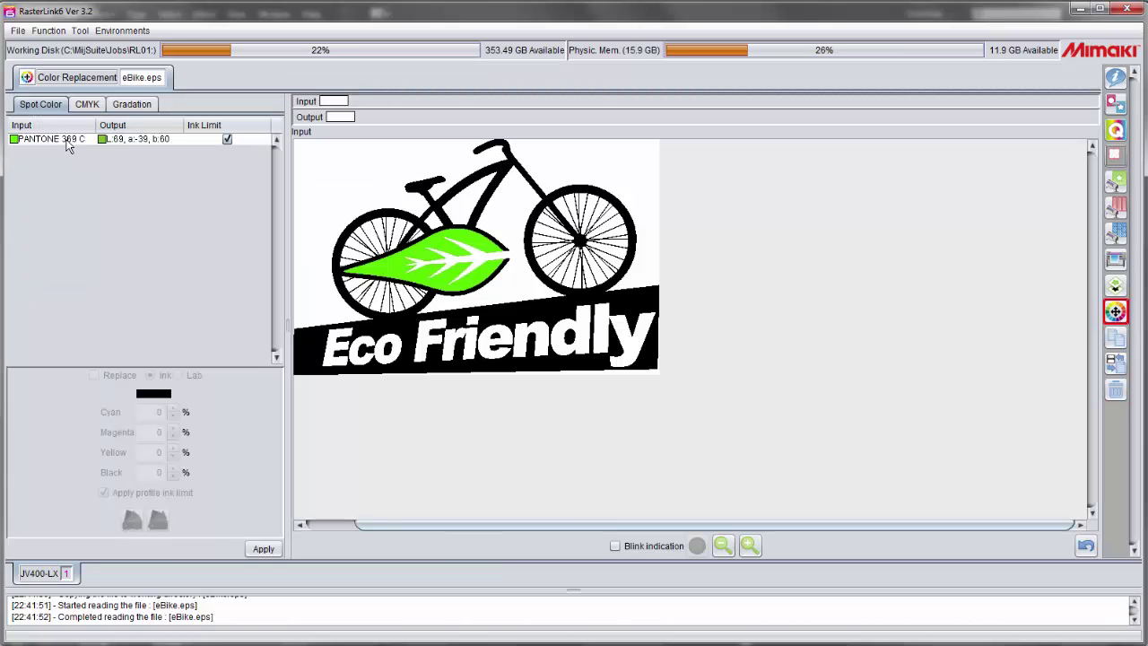
left_click(67, 141)
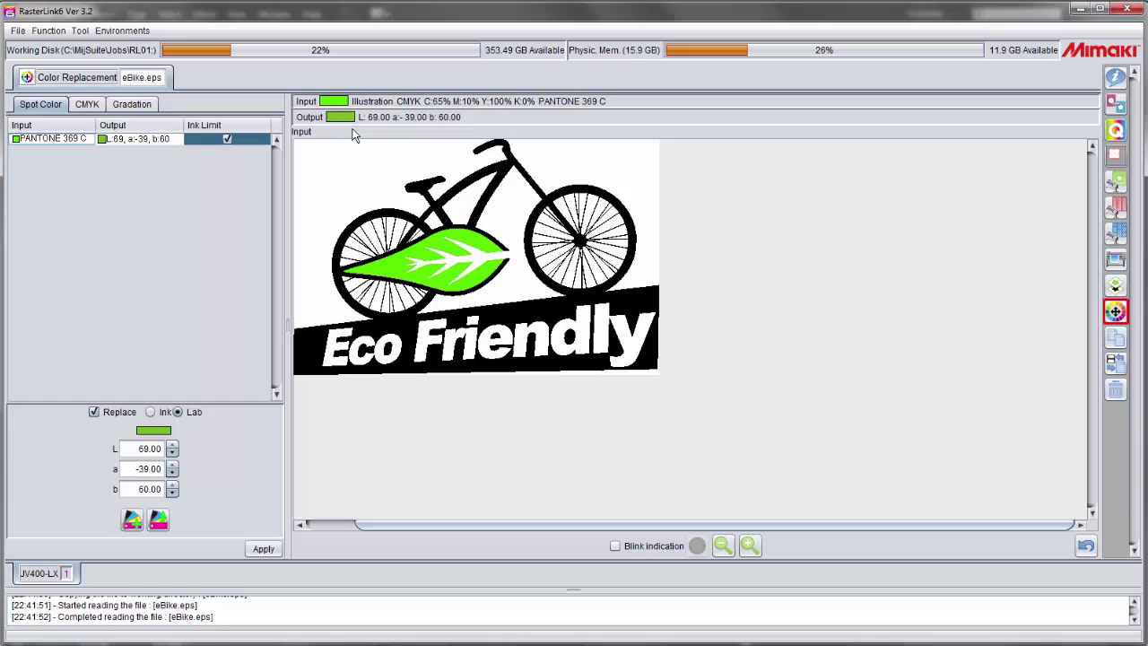